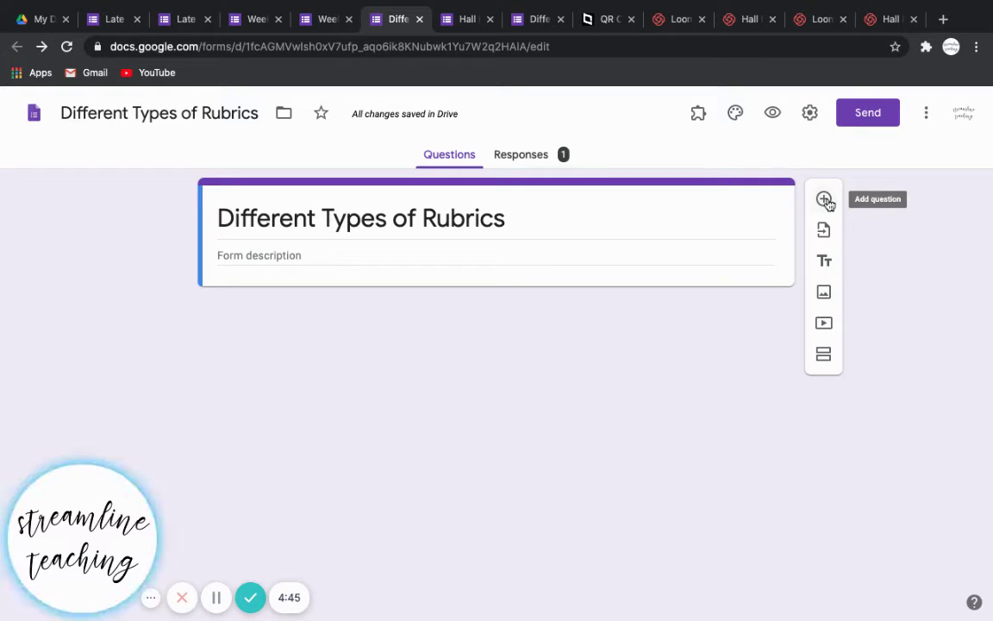
Add a multiple choice grid question titled "Score" to the form
click(825, 200)
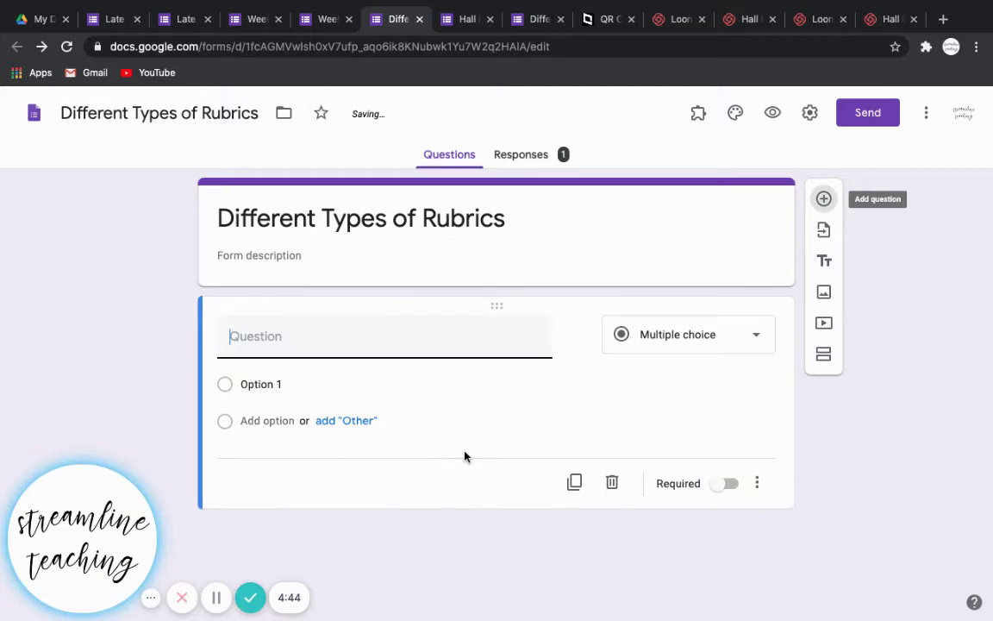
click(628, 345)
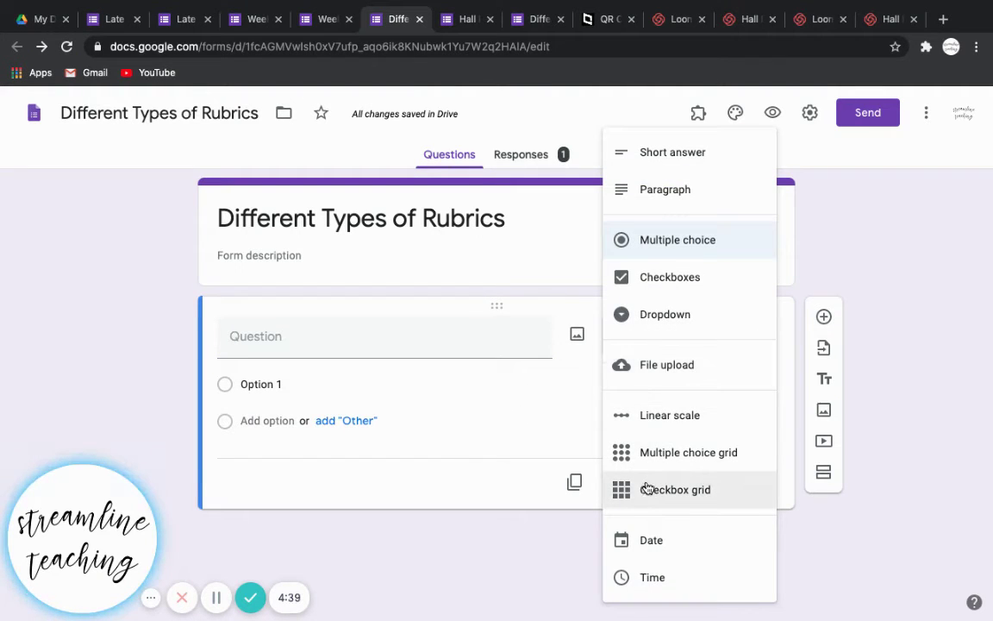
click(701, 461)
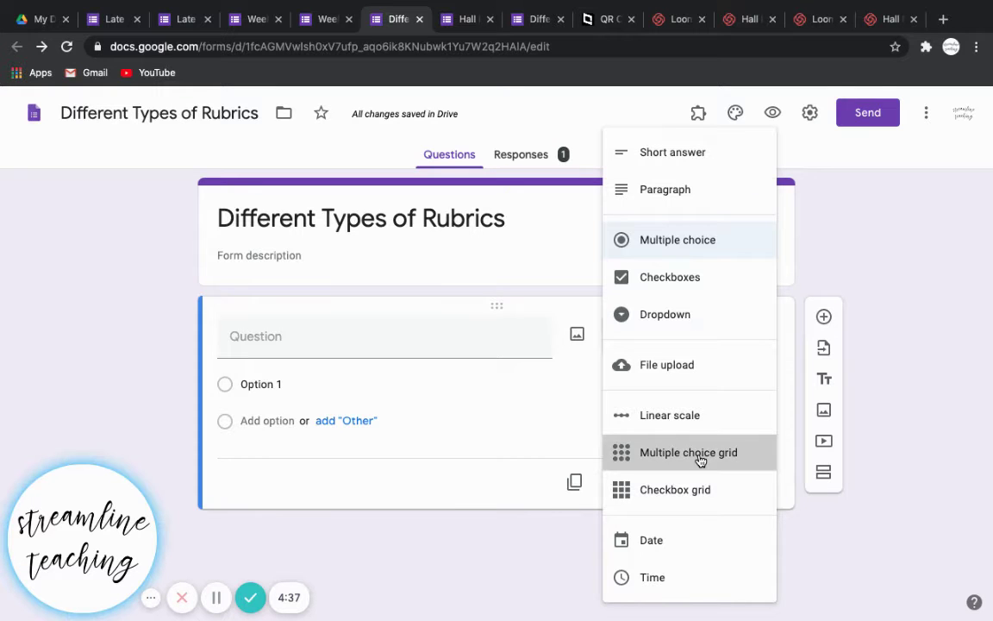
click(277, 343)
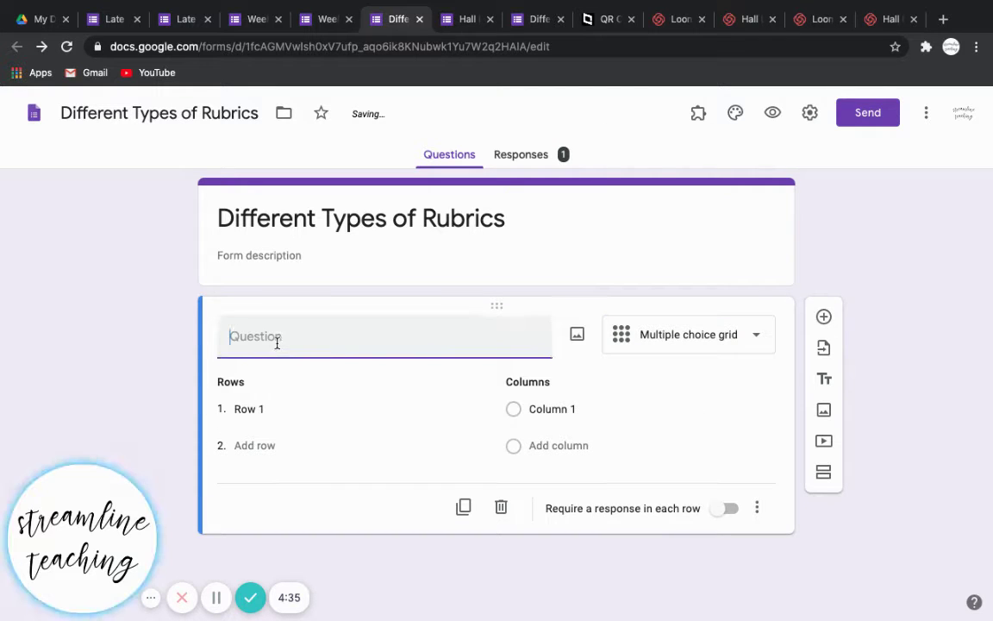
text(Score)
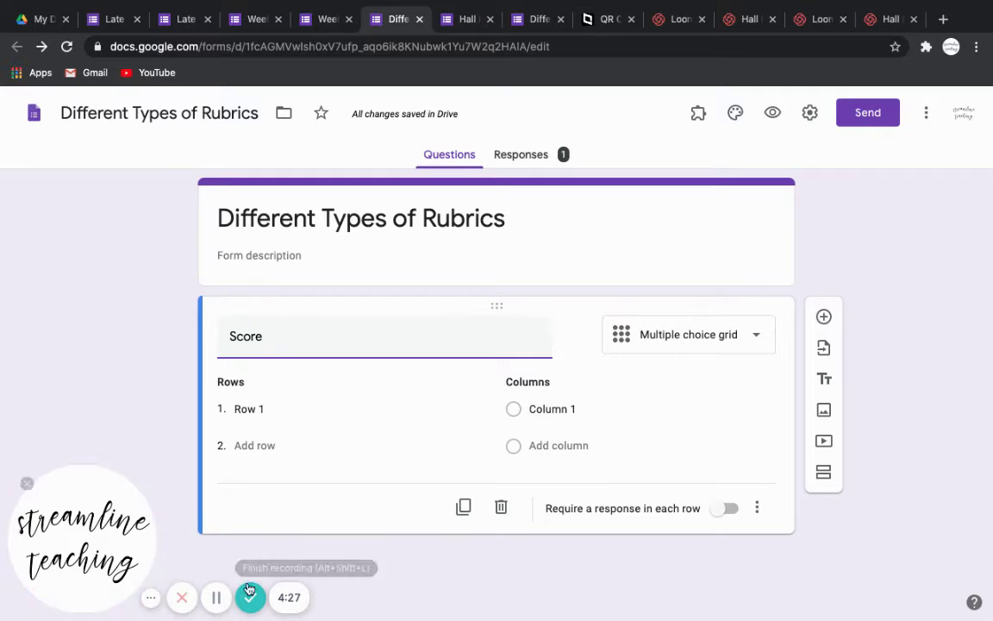
click(222, 595)
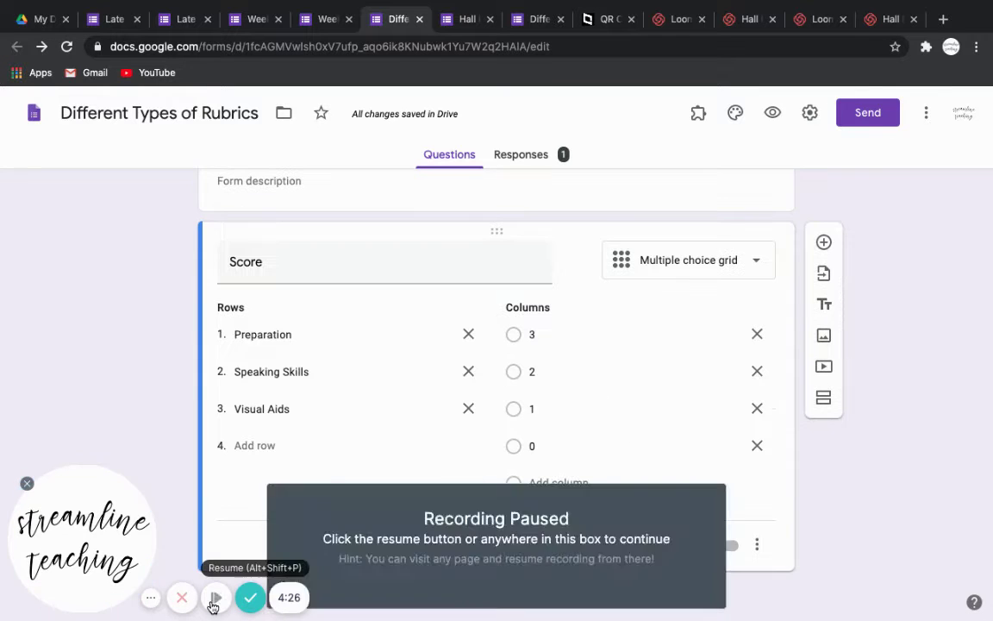
click(217, 597)
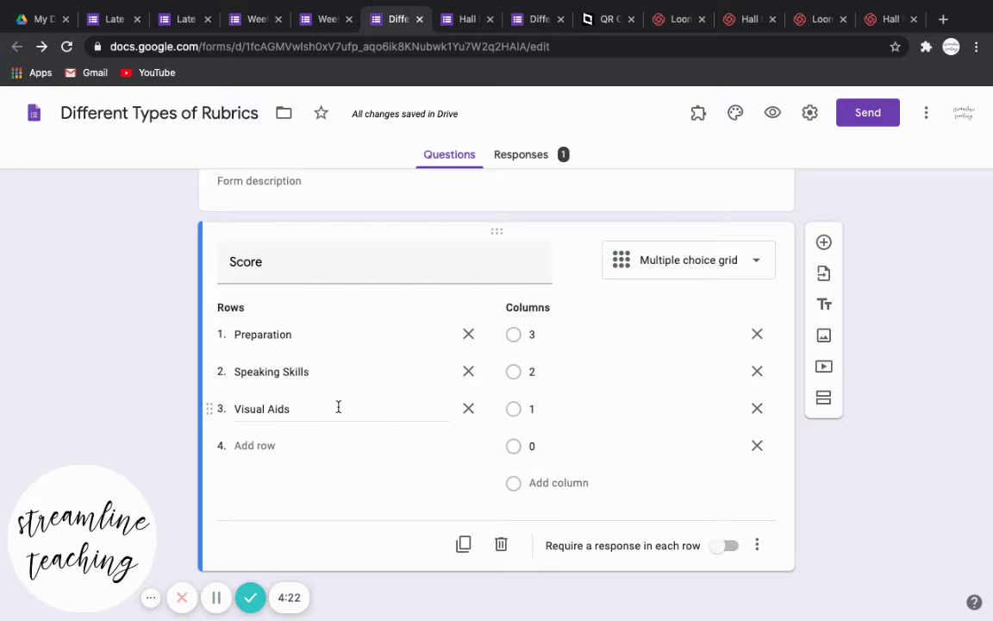
Add a required file upload question and require a response in each row of the Score grid
click(823, 241)
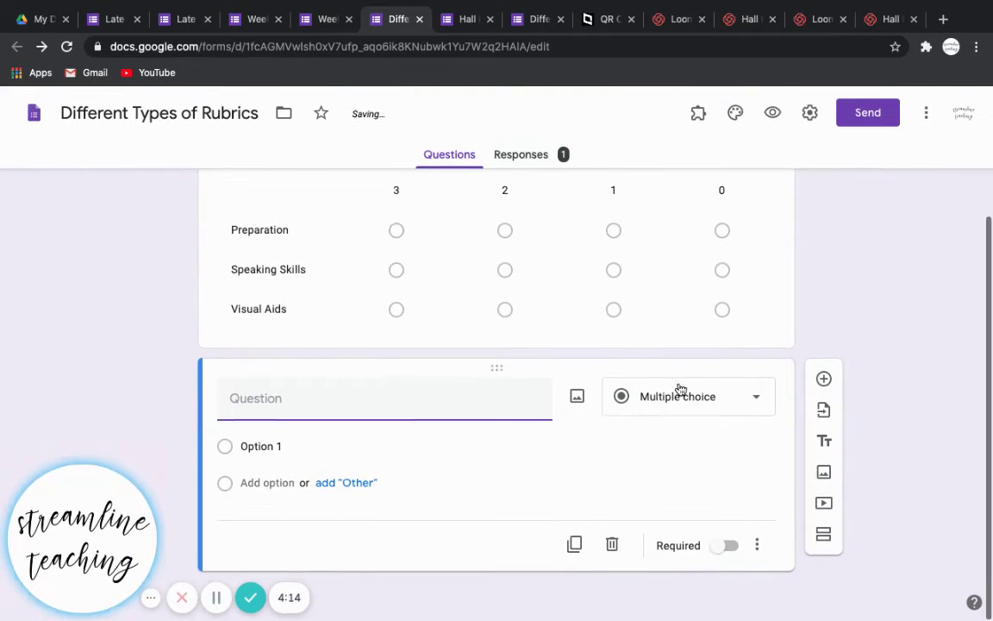
click(721, 403)
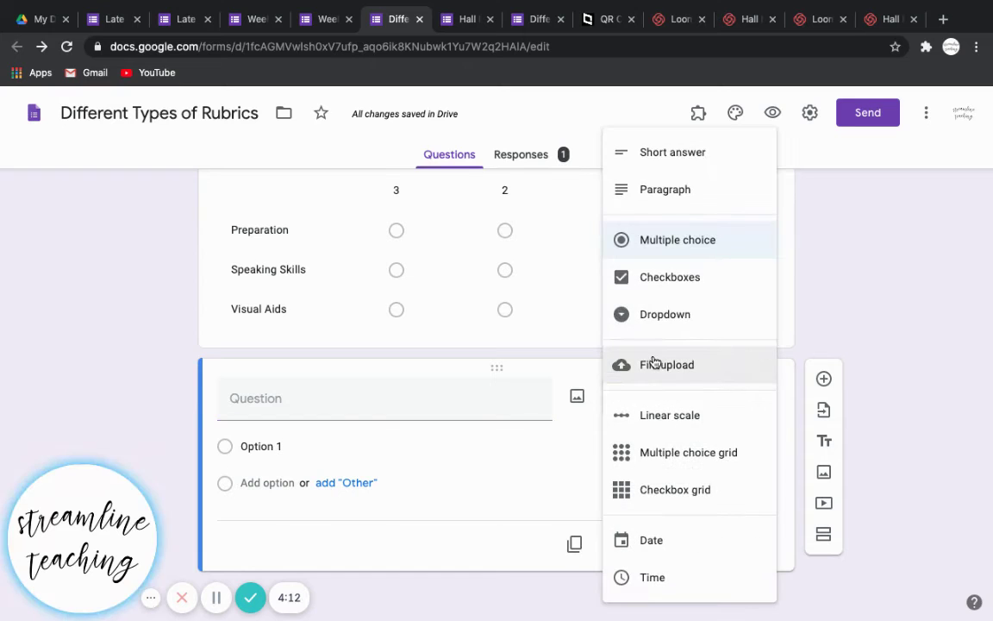
click(654, 363)
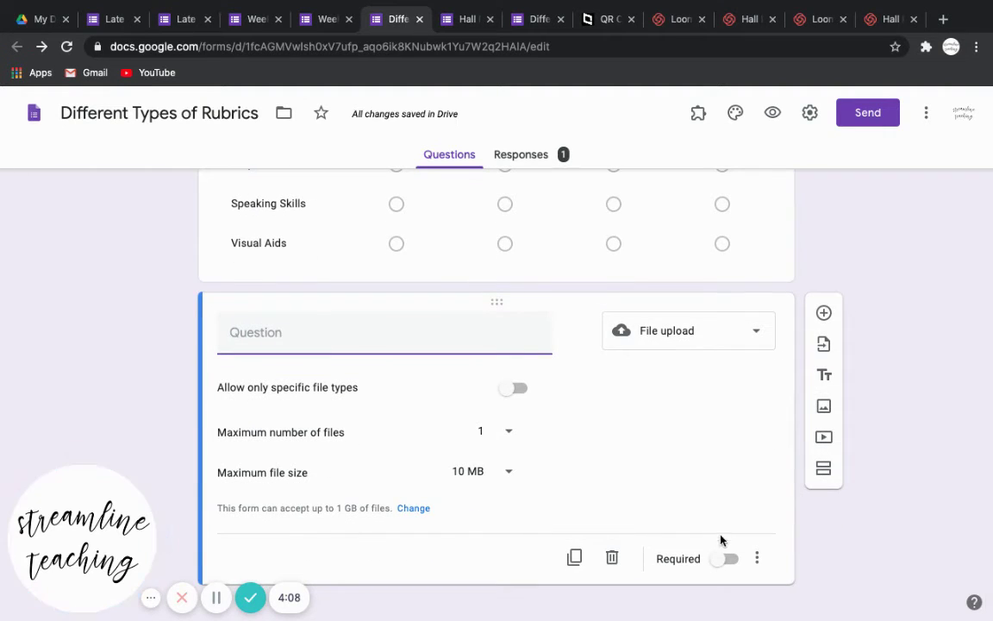
click(729, 558)
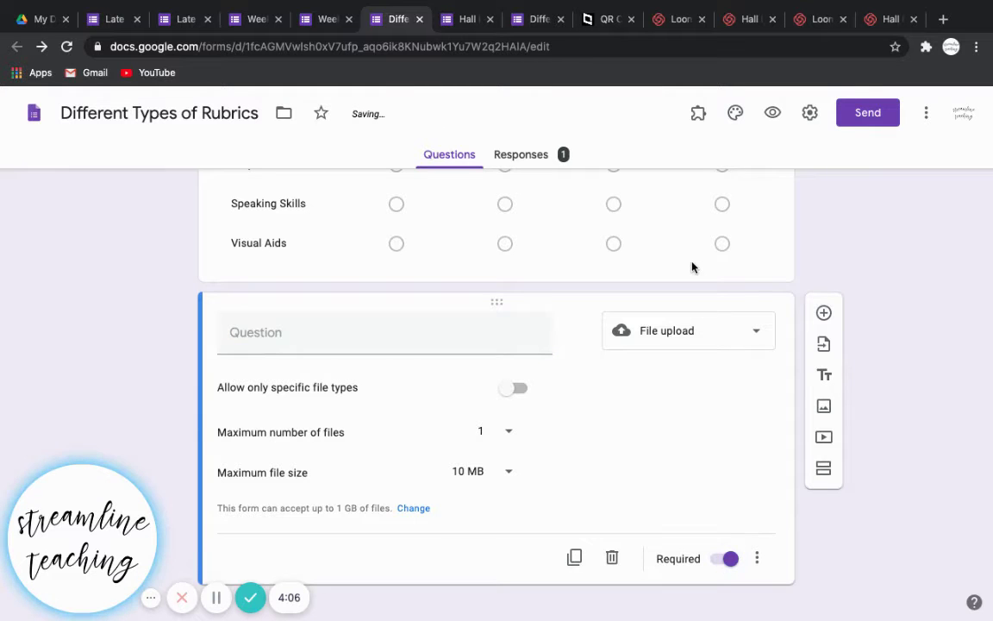
click(691, 267)
click(723, 443)
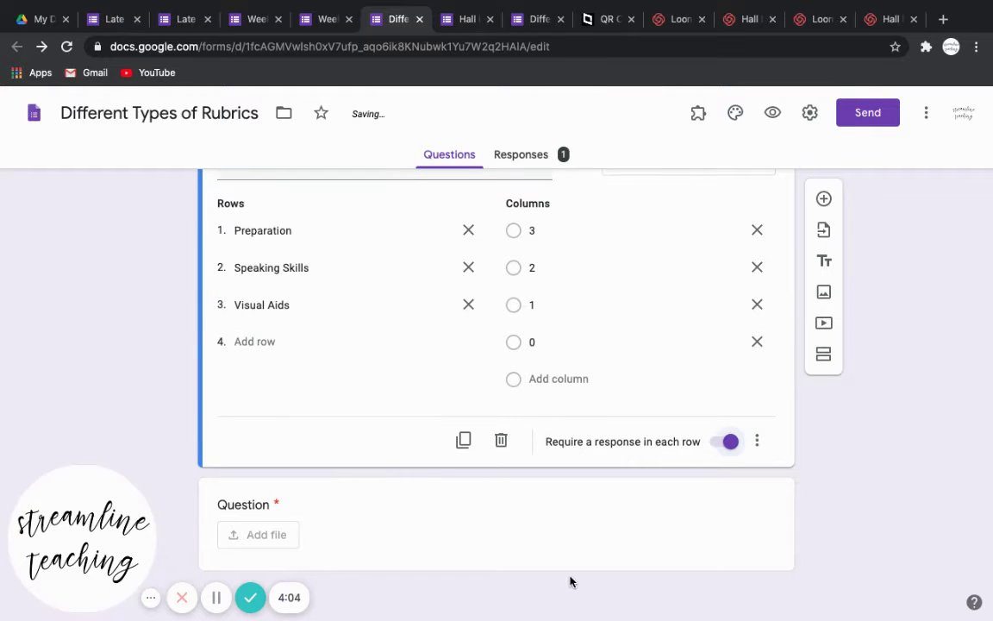
Preview the form, rate Preparation 3, Speaking Skills 1 and Visual Aids 3, and close the preview without submitting
click(772, 113)
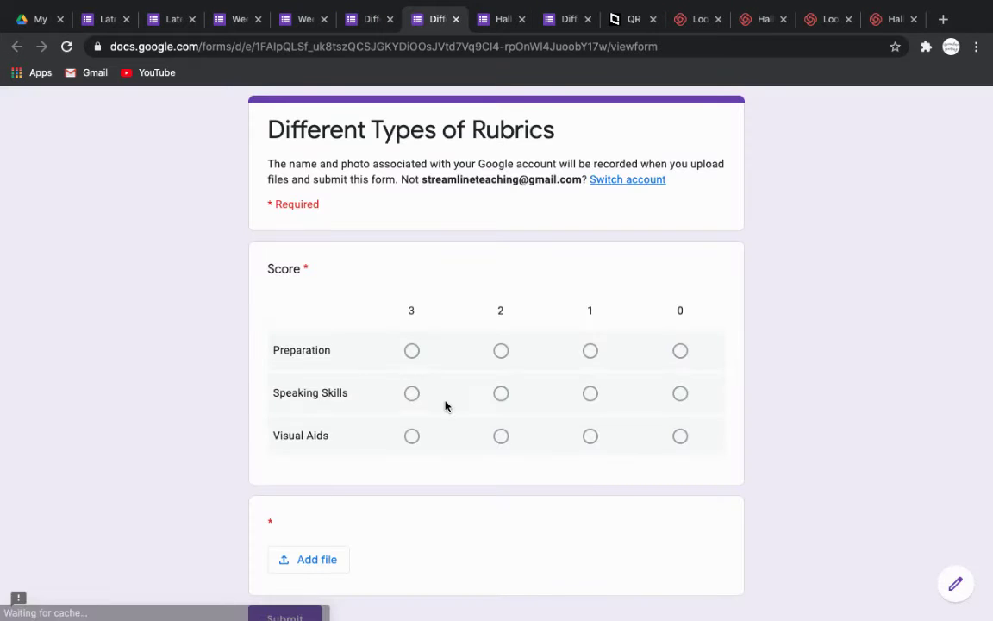
scroll(445, 405, down, 2)
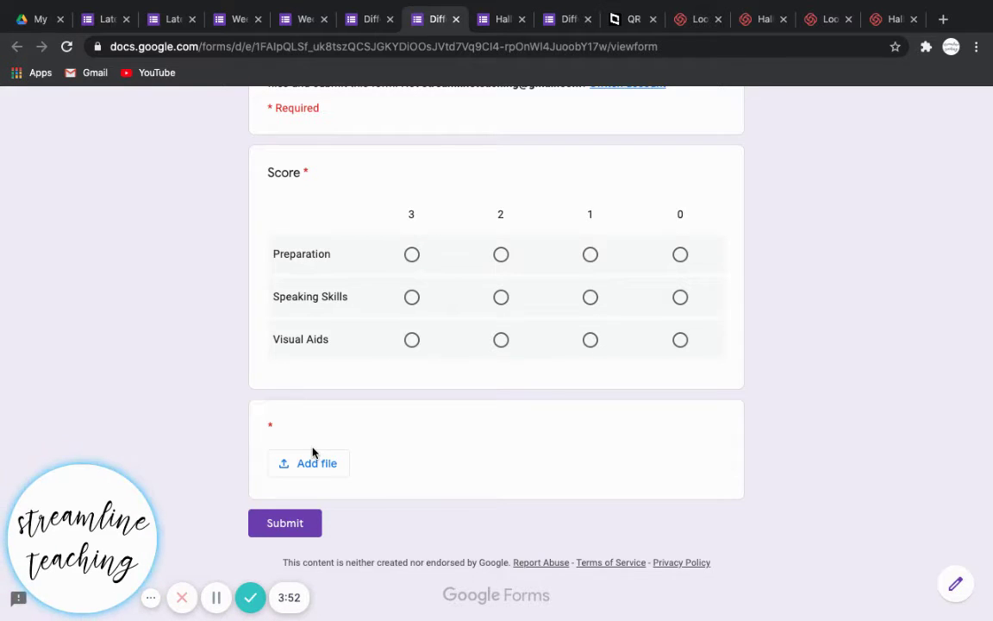
click(412, 255)
click(590, 298)
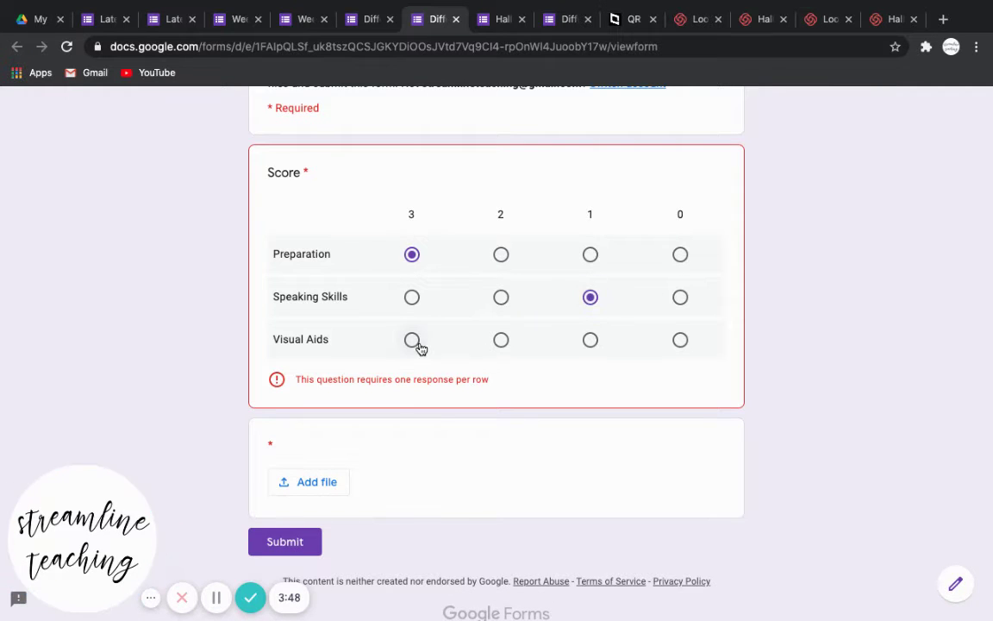
click(412, 340)
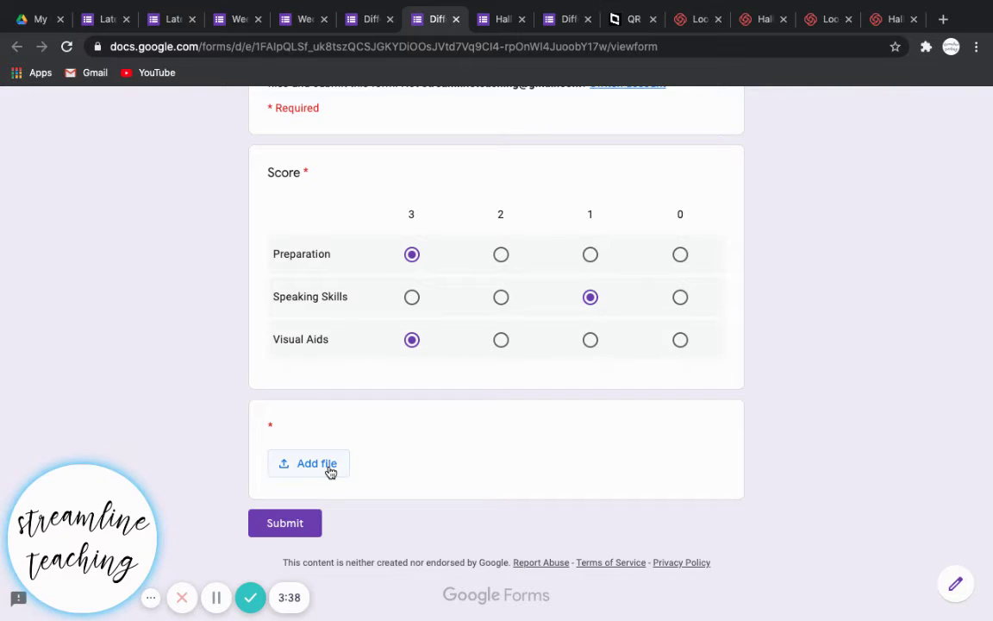
scroll(329, 472, up, 3)
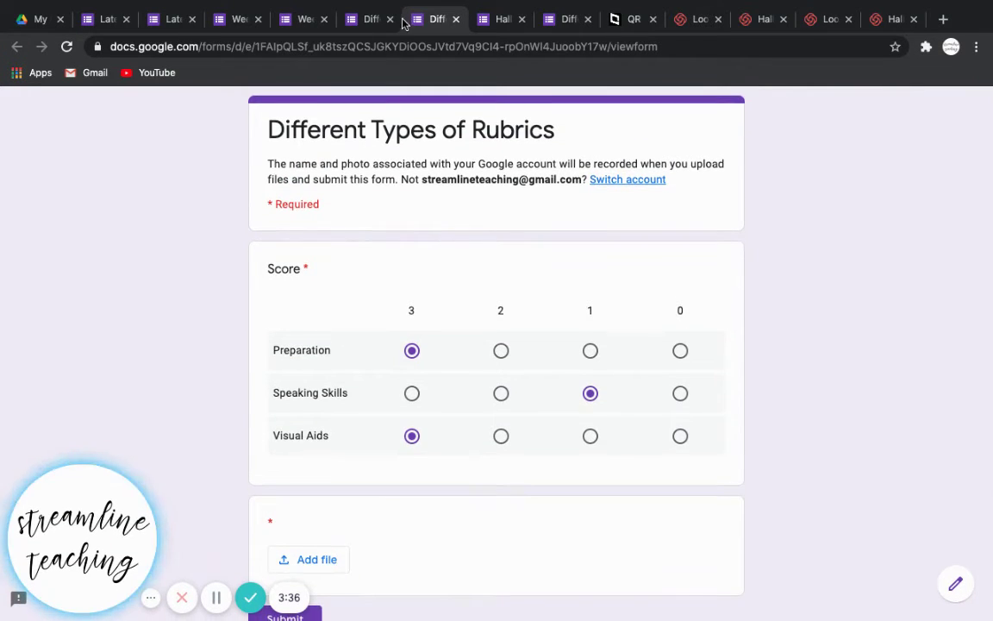
click(456, 19)
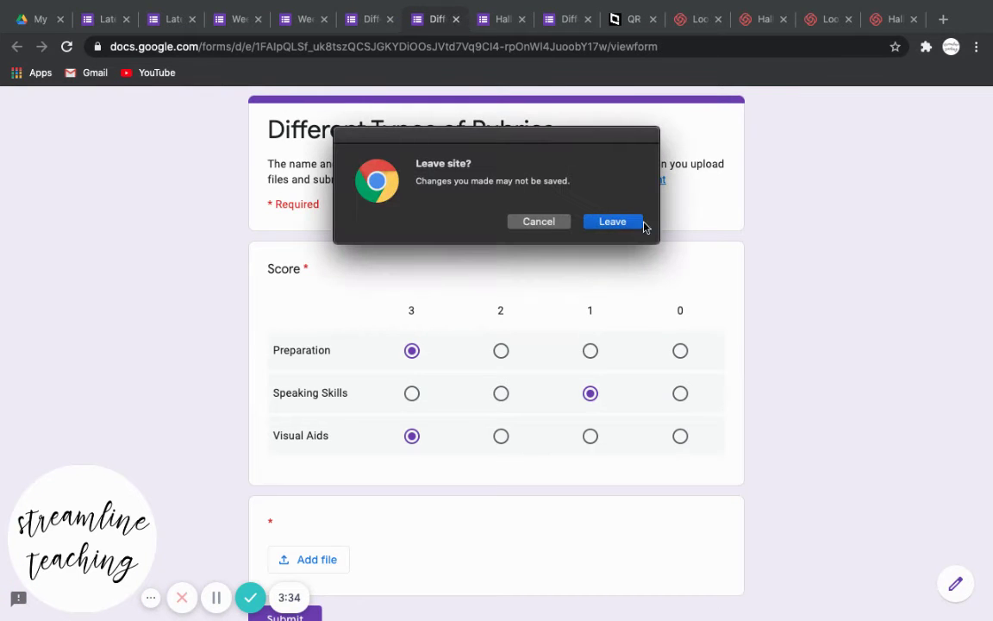
click(632, 224)
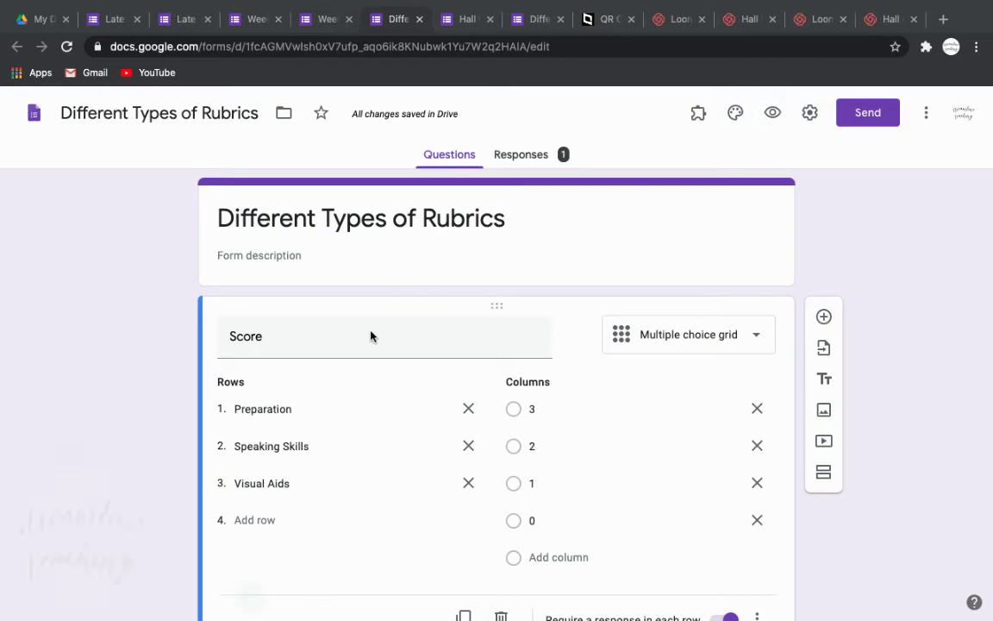
scroll(370, 337, down, 2)
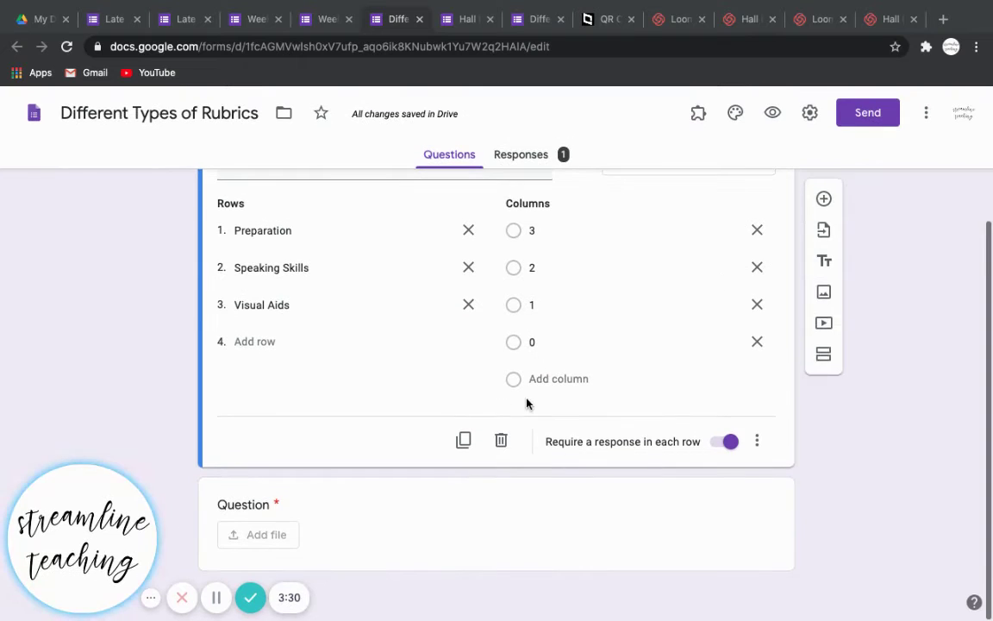
click(213, 599)
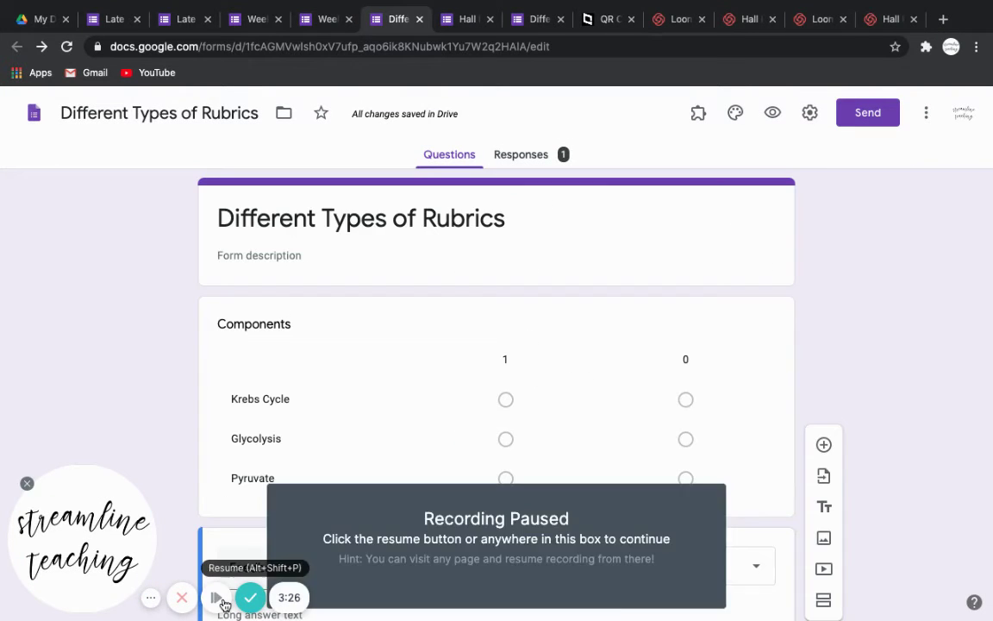
click(216, 600)
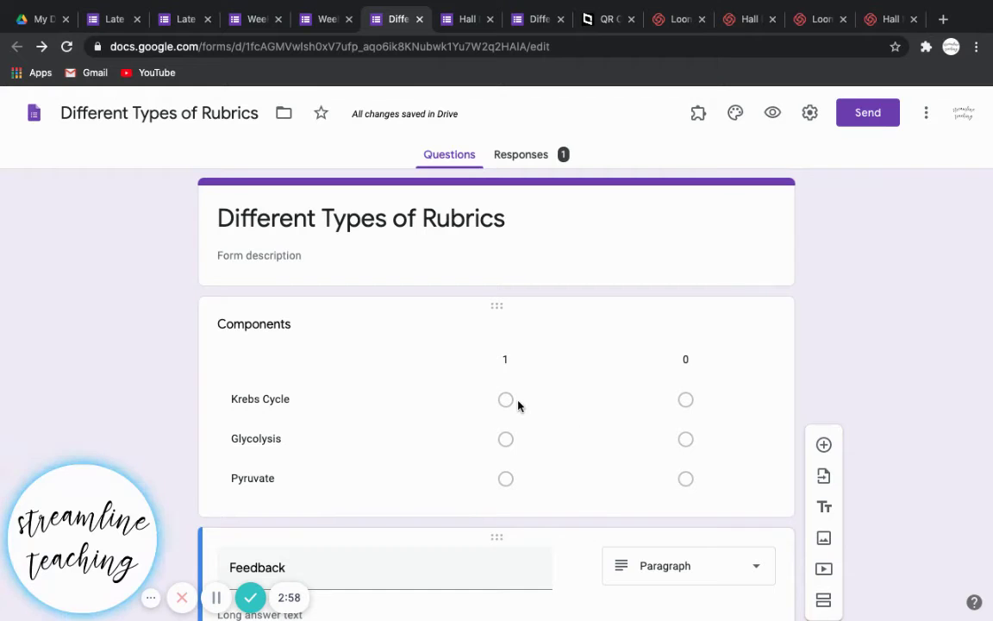
scroll(675, 437, down, 2)
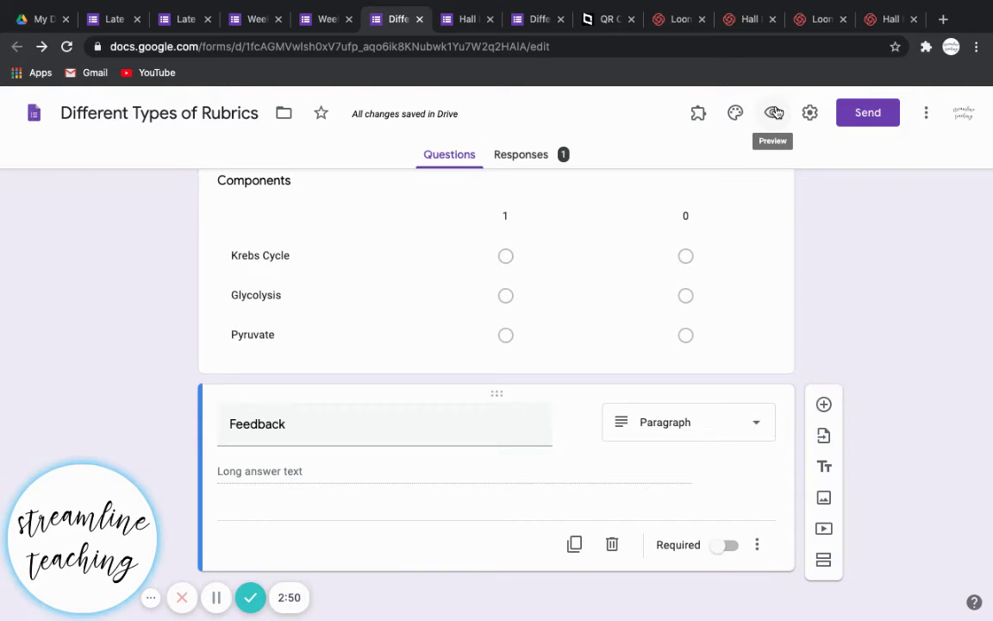
scroll(480, 362, up, 2)
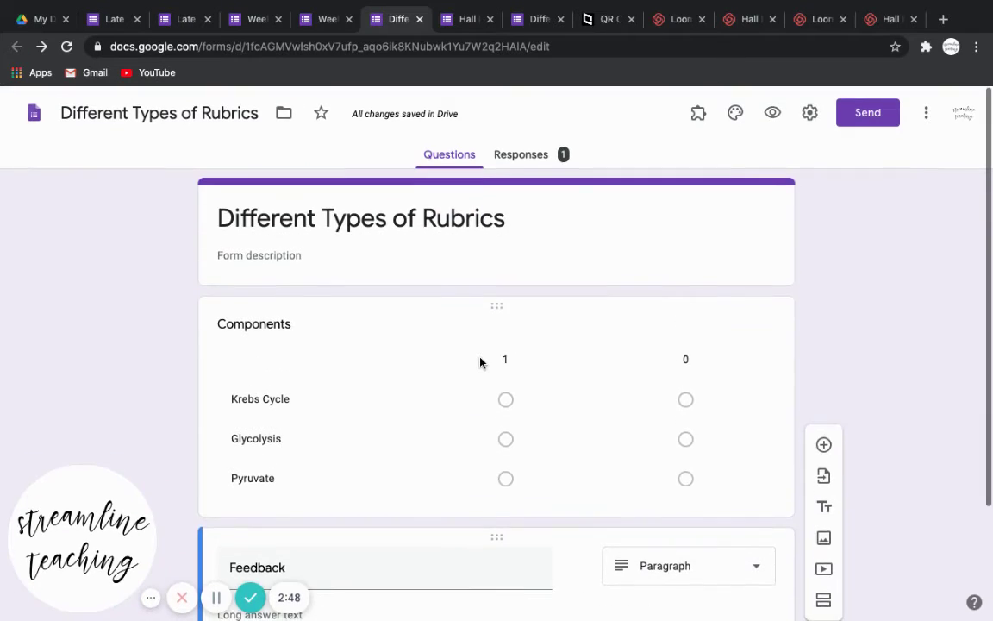
Add a short answer question titled "Name" and place it above the Components grid
click(832, 445)
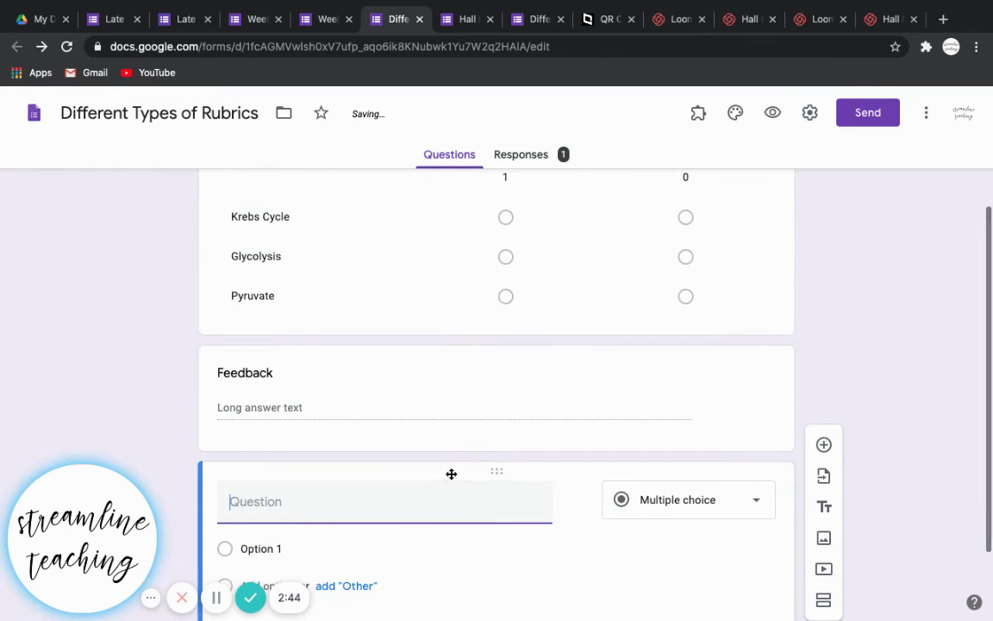
drag(450, 472, 467, 147)
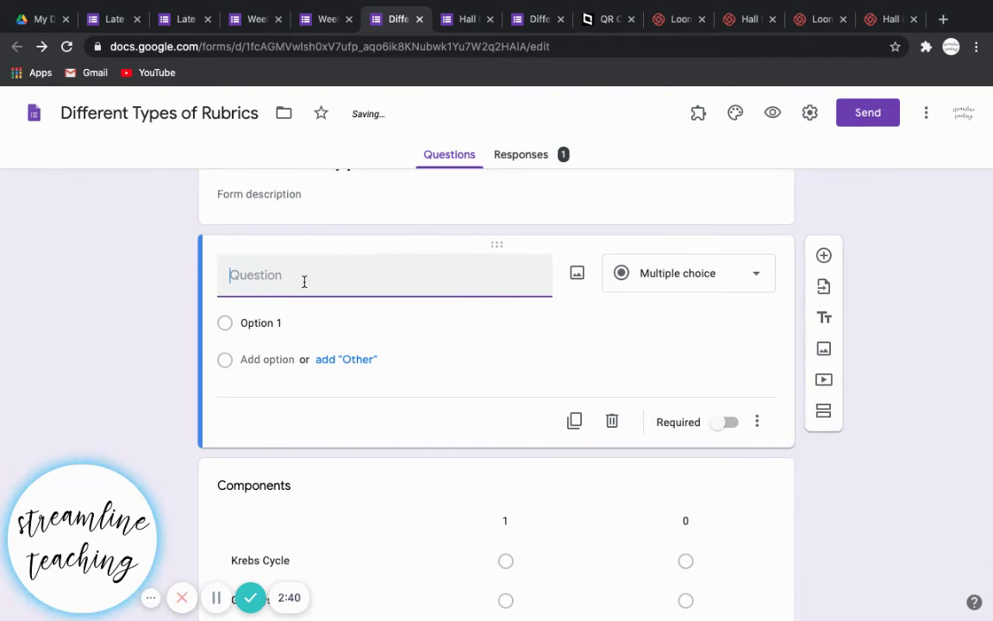
text(Name)
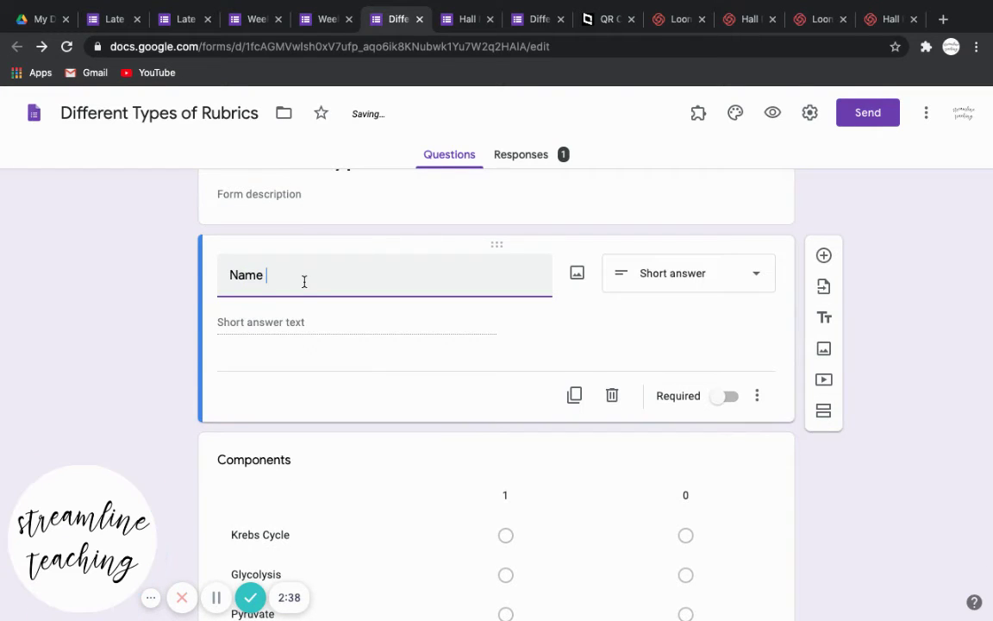
click(246, 319)
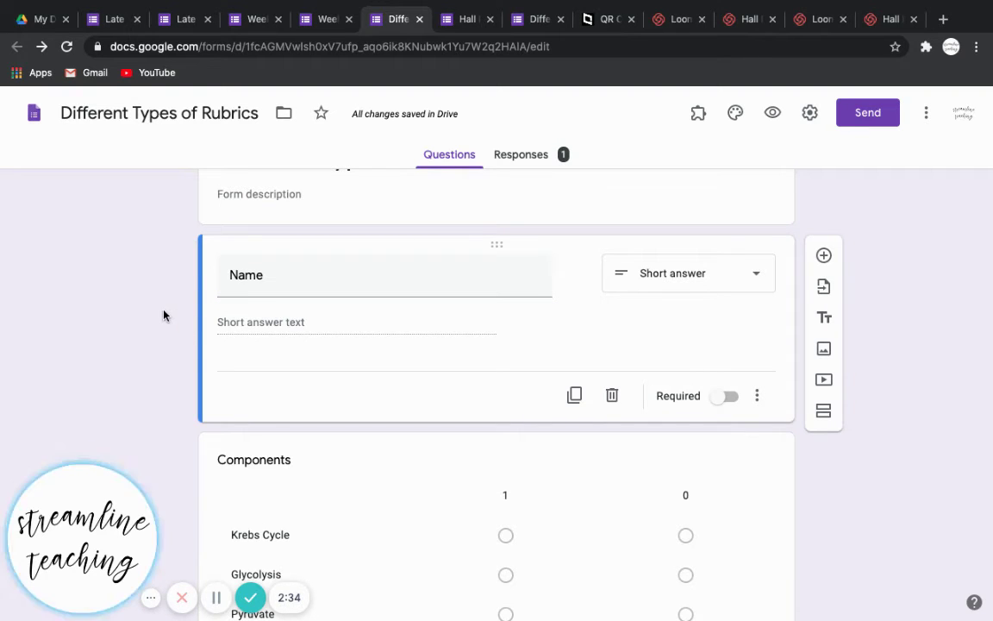
Open the form's individual response, look through its Name, Components and Feedback sections, and start printing it
click(518, 160)
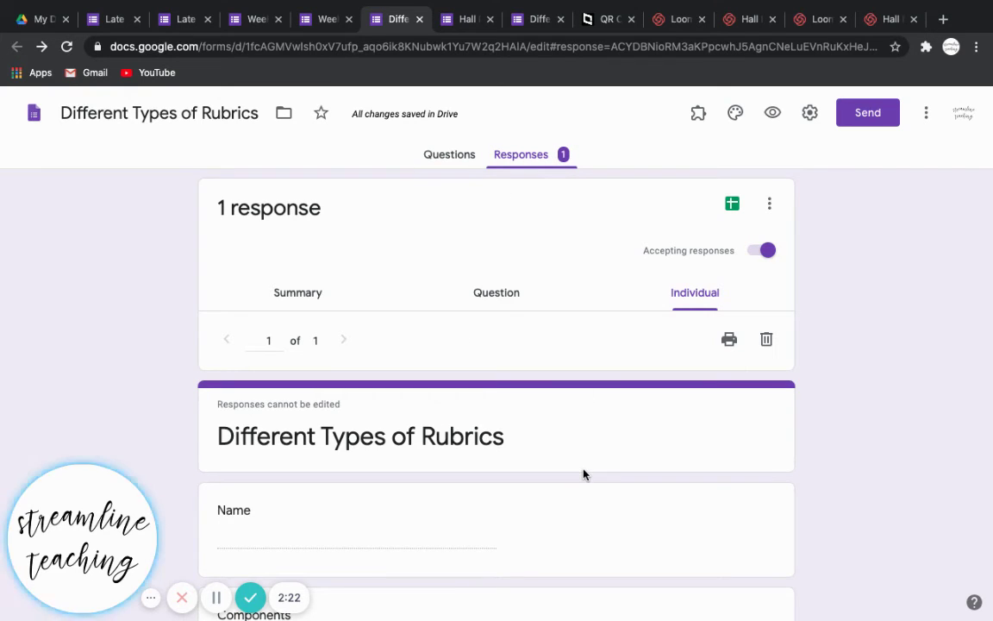
scroll(583, 475, down, 1)
scroll(583, 474, up, 1)
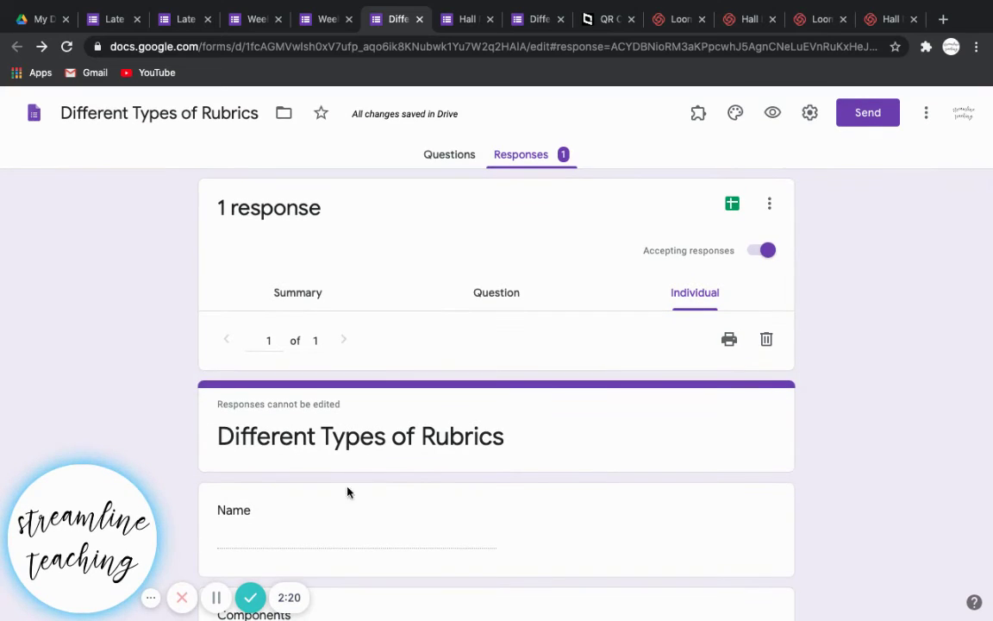
scroll(401, 437, down, 5)
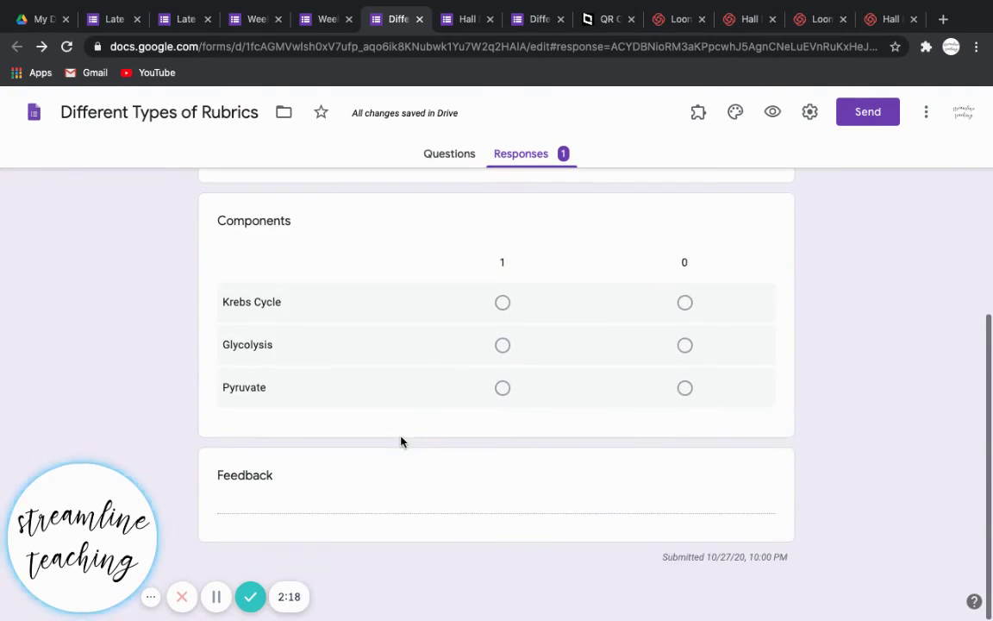
scroll(401, 441, up, 5)
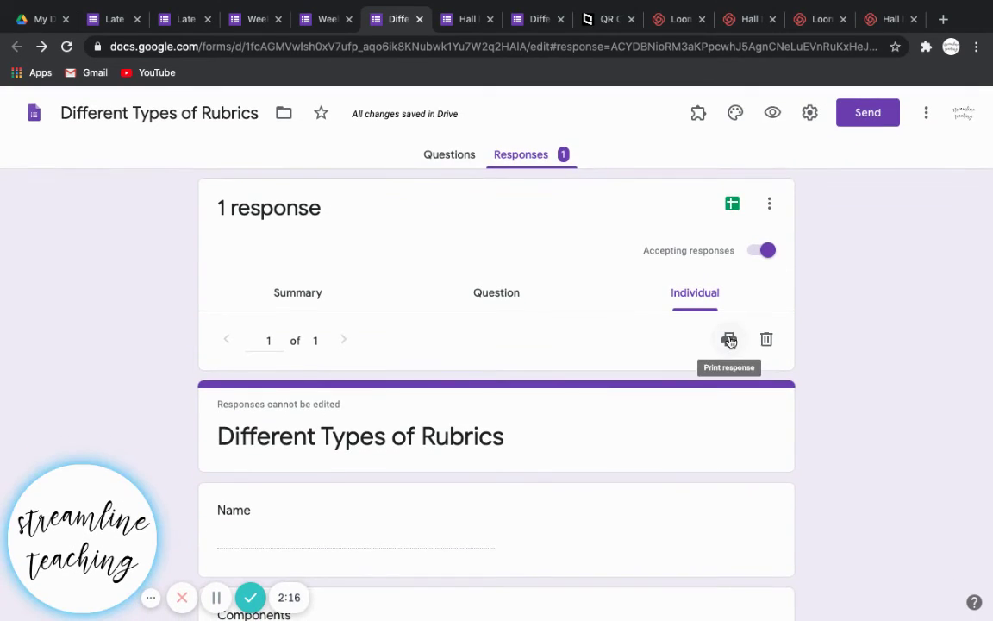
click(729, 341)
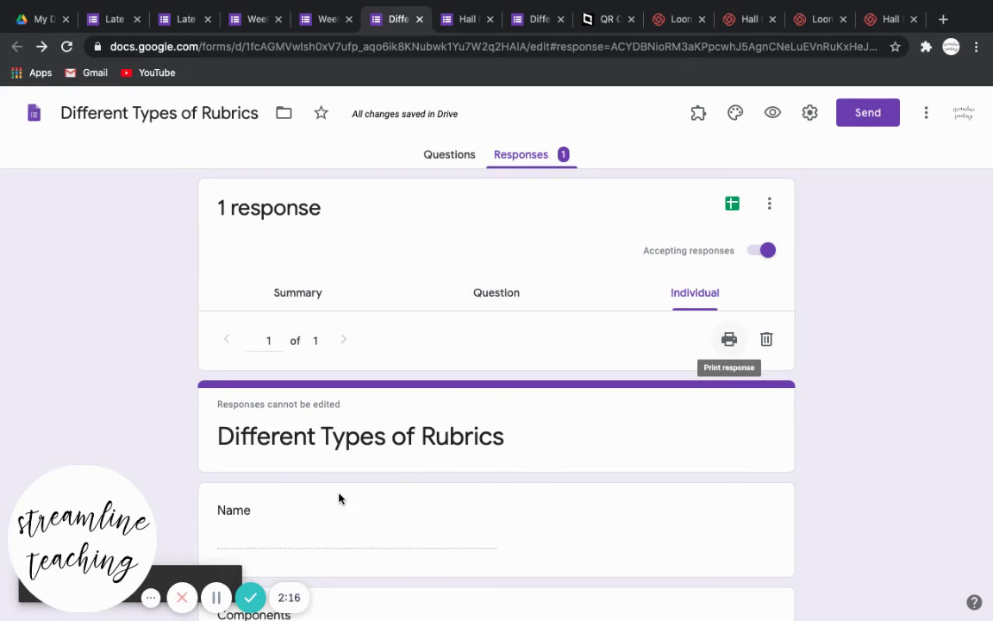